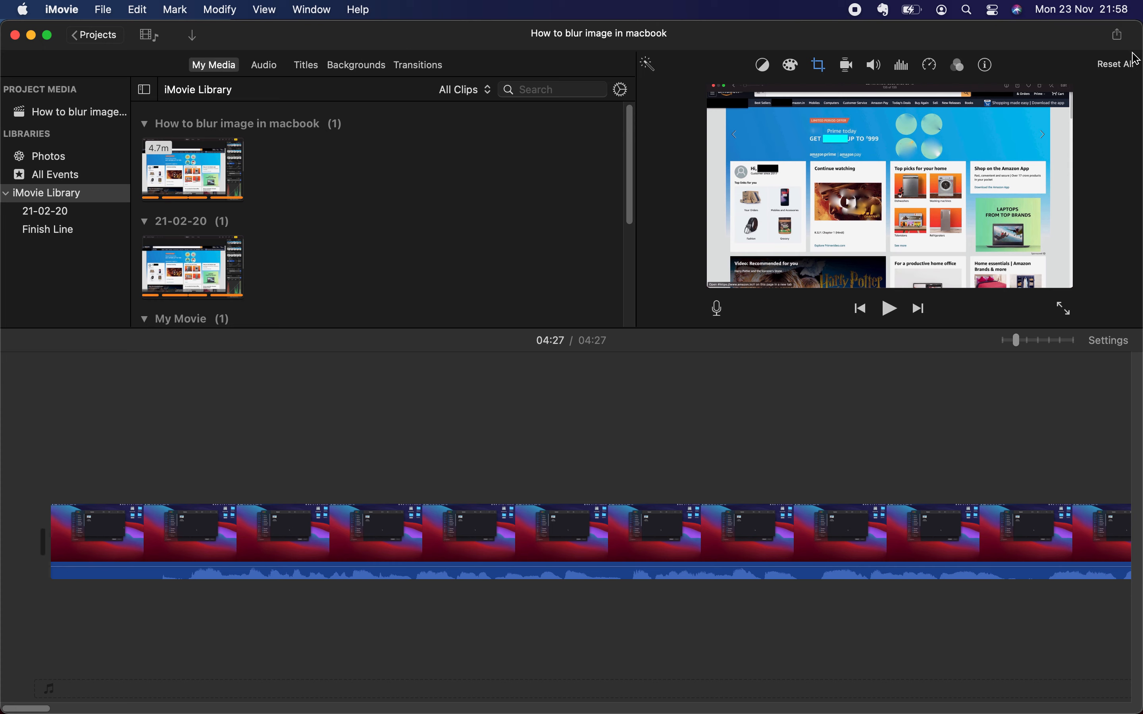
Step: Start a file export of the project and clear its existing title
left_click(1117, 35)
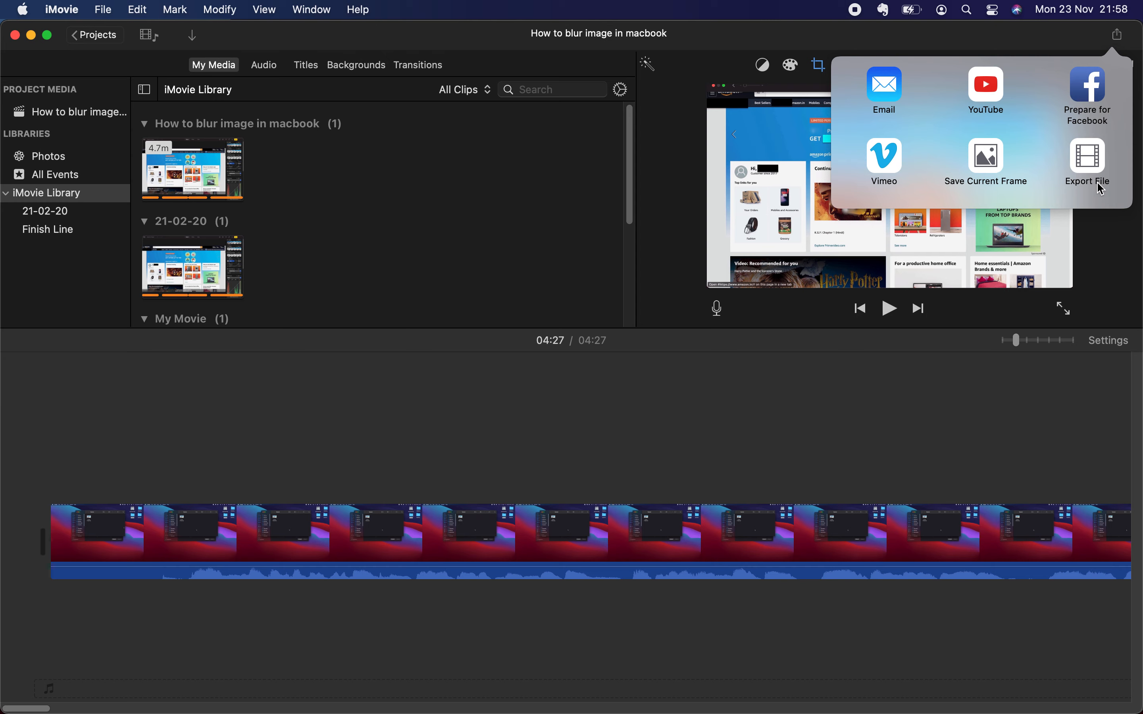
left_click(1093, 159)
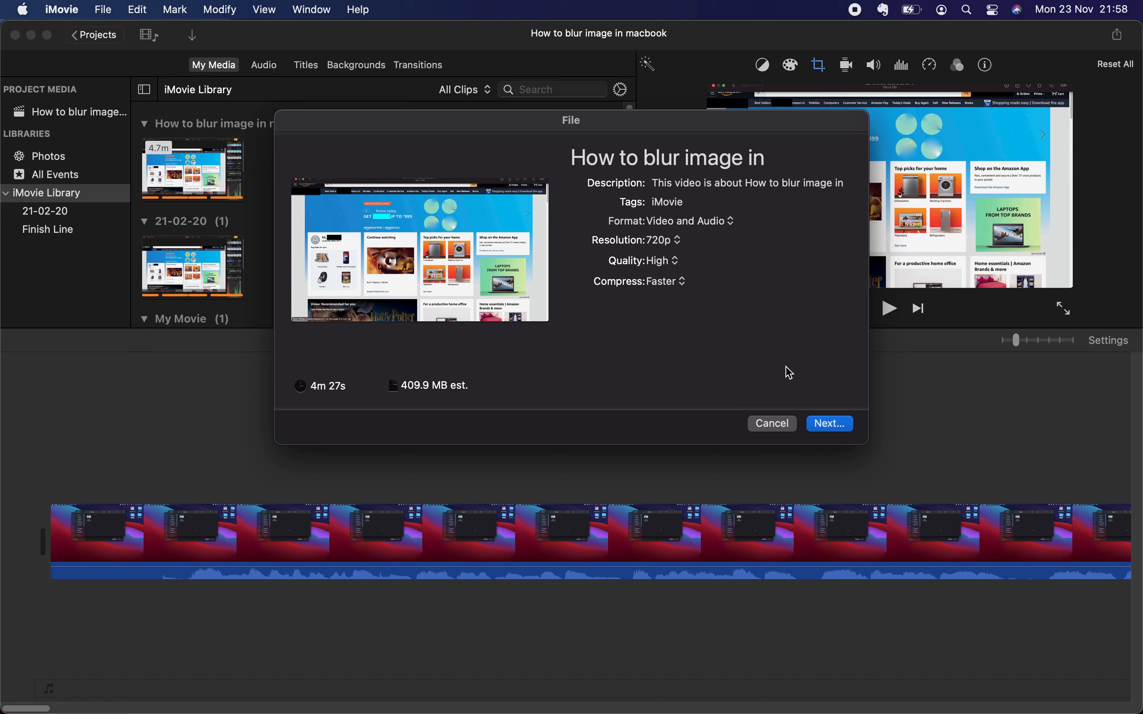
left_click(787, 158)
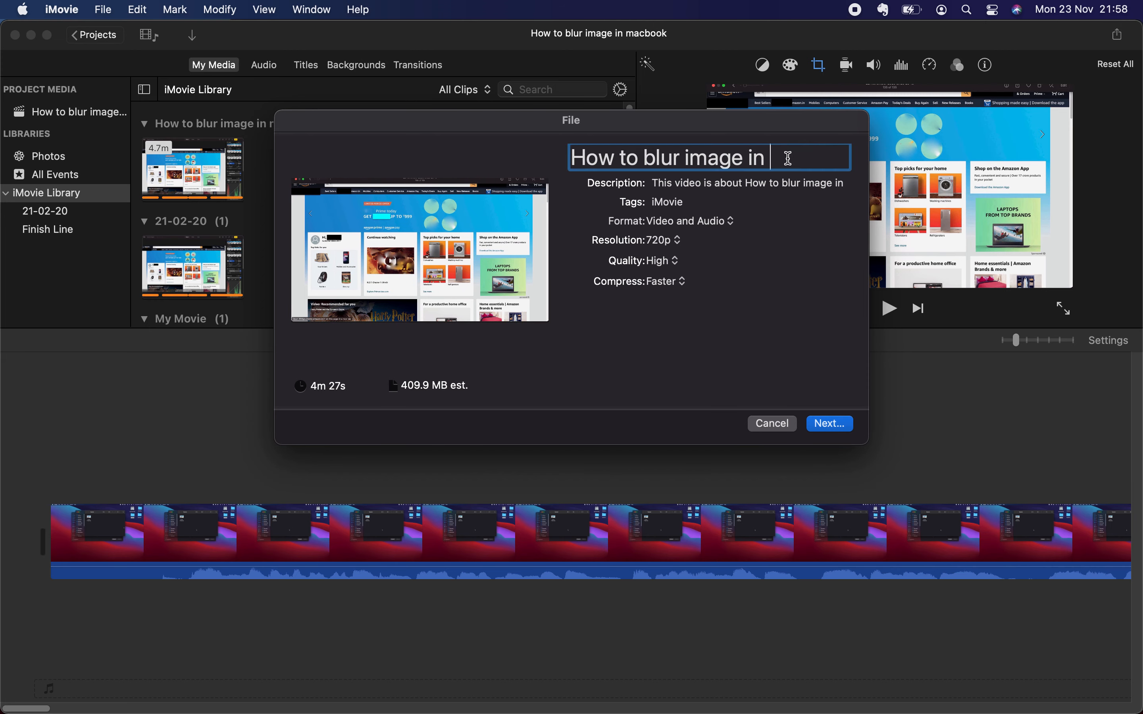
key("super+BackSpace")
type("adfasdf")
key("BackSpace")
key("BackSpace")
key("BackSpace")
key("BackSpace")
key("BackSpace")
key("BackSpace")
key("BackSpace")
type("inmacbook")
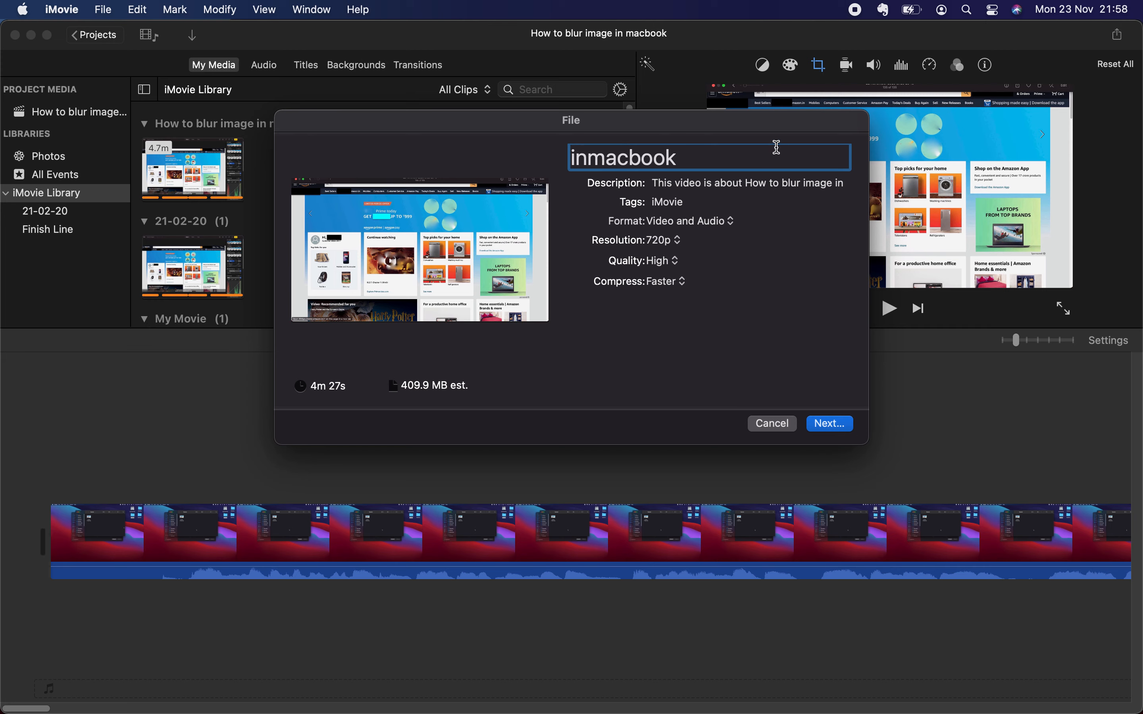
double_click(718, 157)
key("BackSpace")
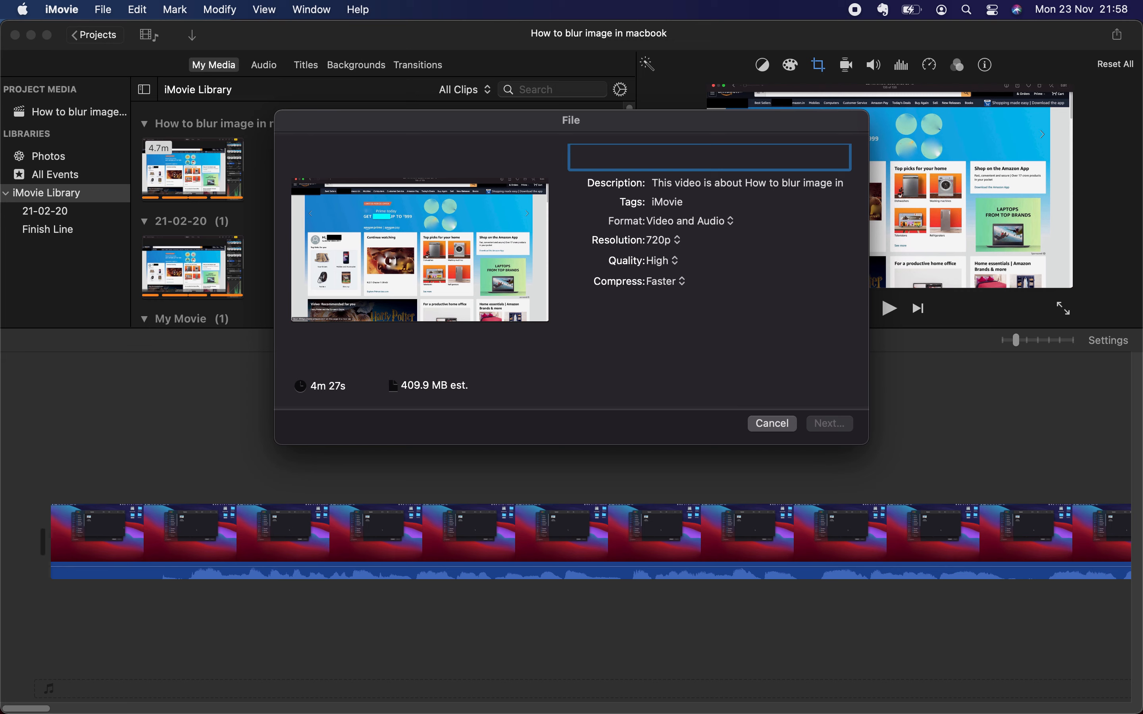
Step: Enter "Export video from iMovie" as the title of the file export
type("Export cide")
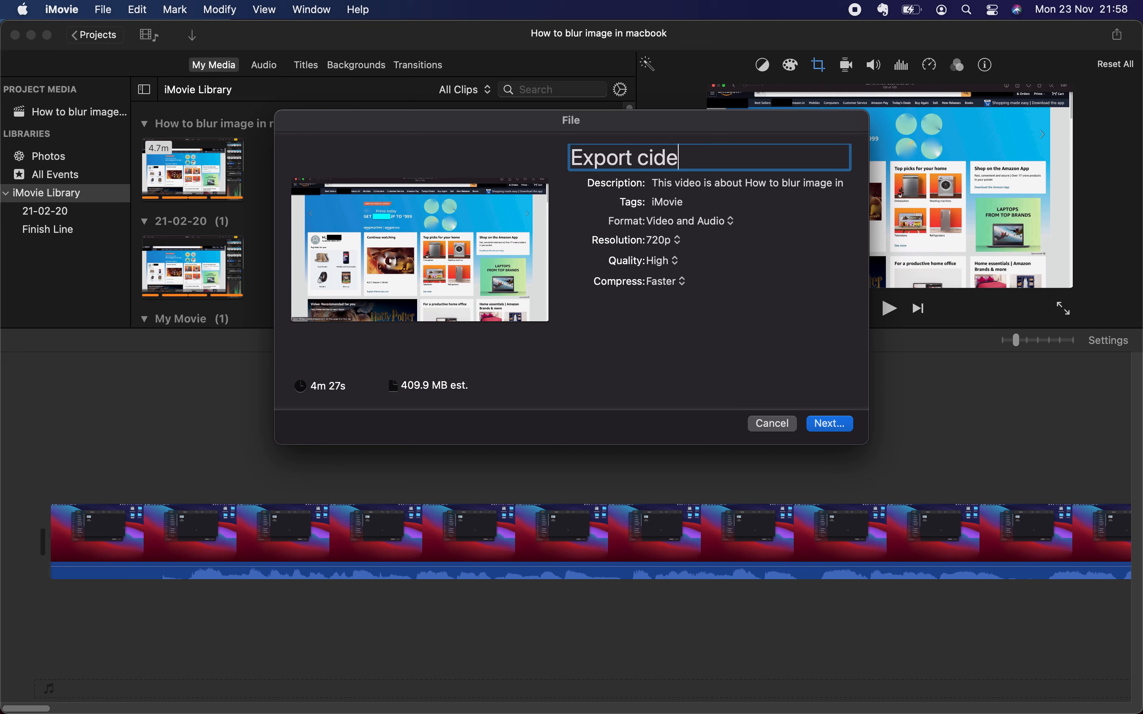
key("BackSpace")
key("BackSpace")
key("BackSpace")
type("v")
key("BackSpace")
key("BackSpace")
type("video from l")
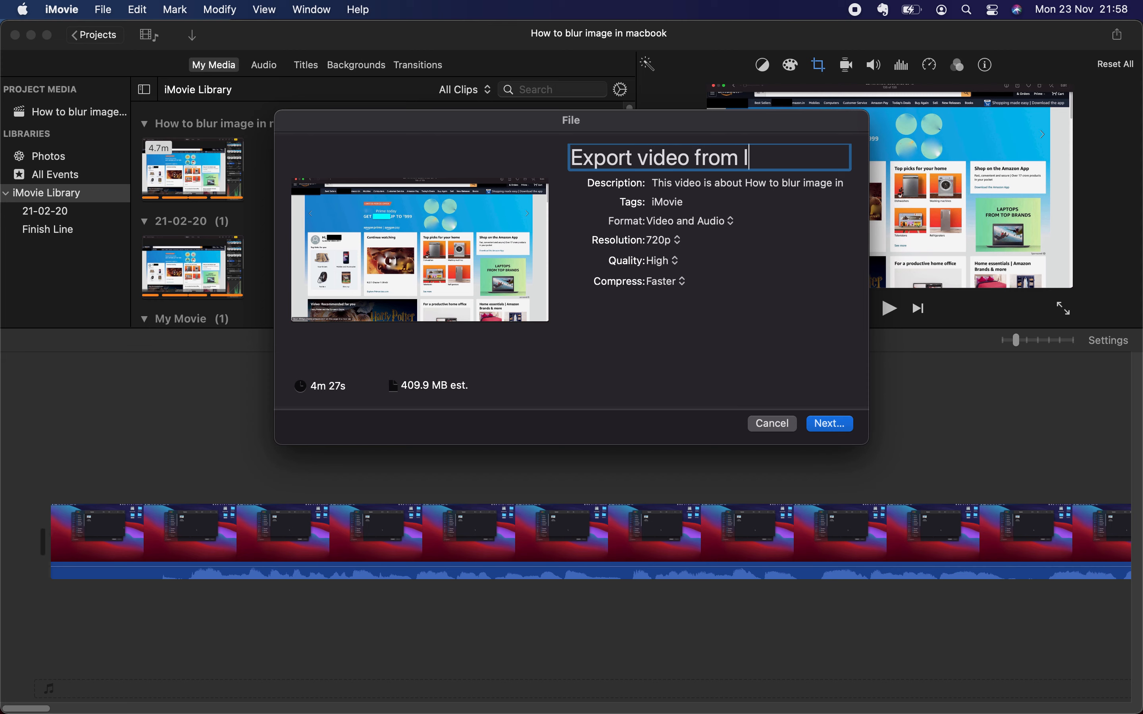
key("BackSpace")
type("im")
key("BackSpace")
type("Movie")
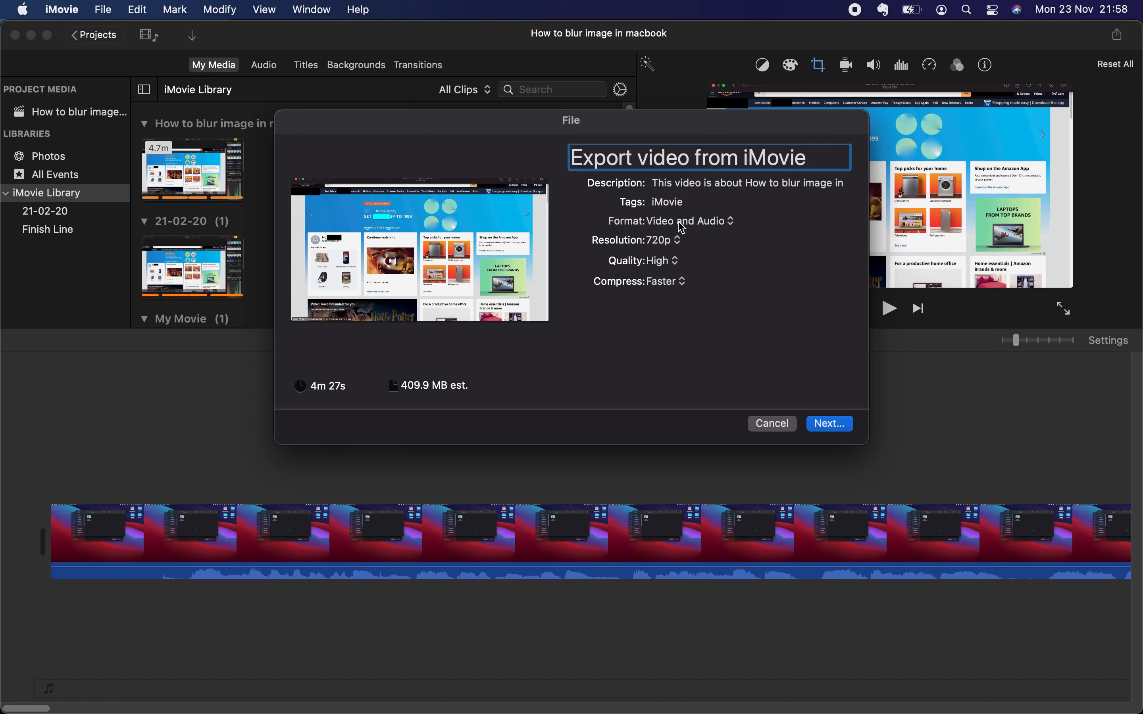
Step: Review the available format, resolution, quality and compression choices for the file export, keeping compression at Faster
left_click(725, 224)
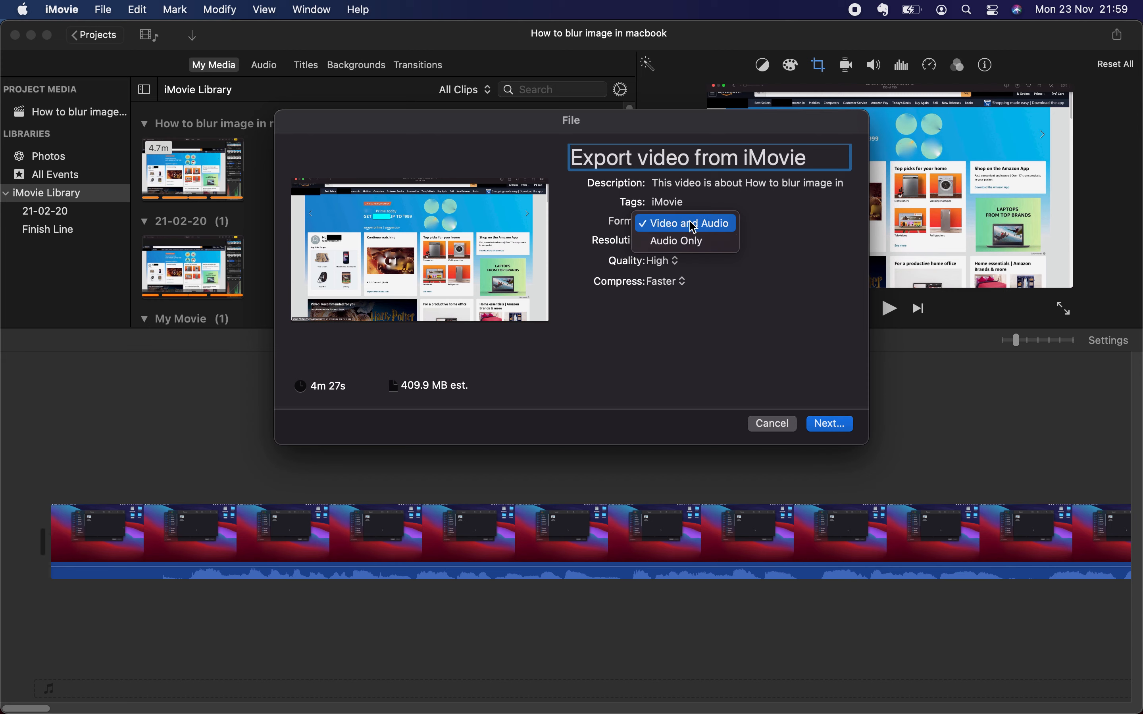
left_click(783, 214)
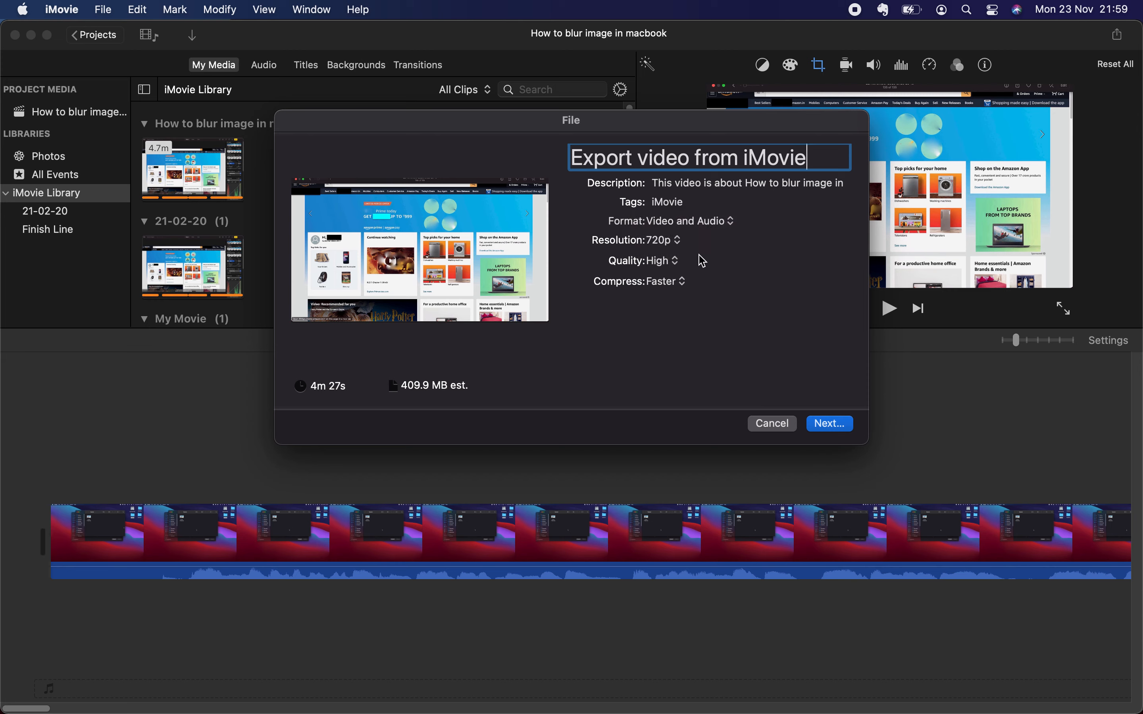
left_click(673, 243)
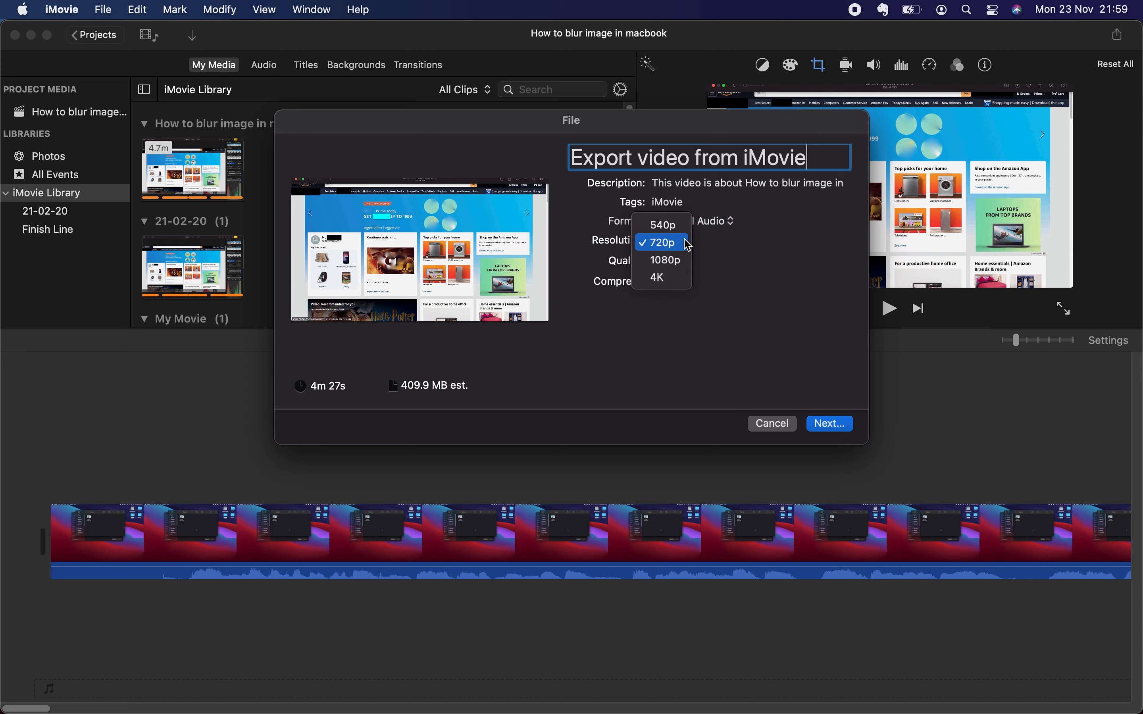
left_click(771, 248)
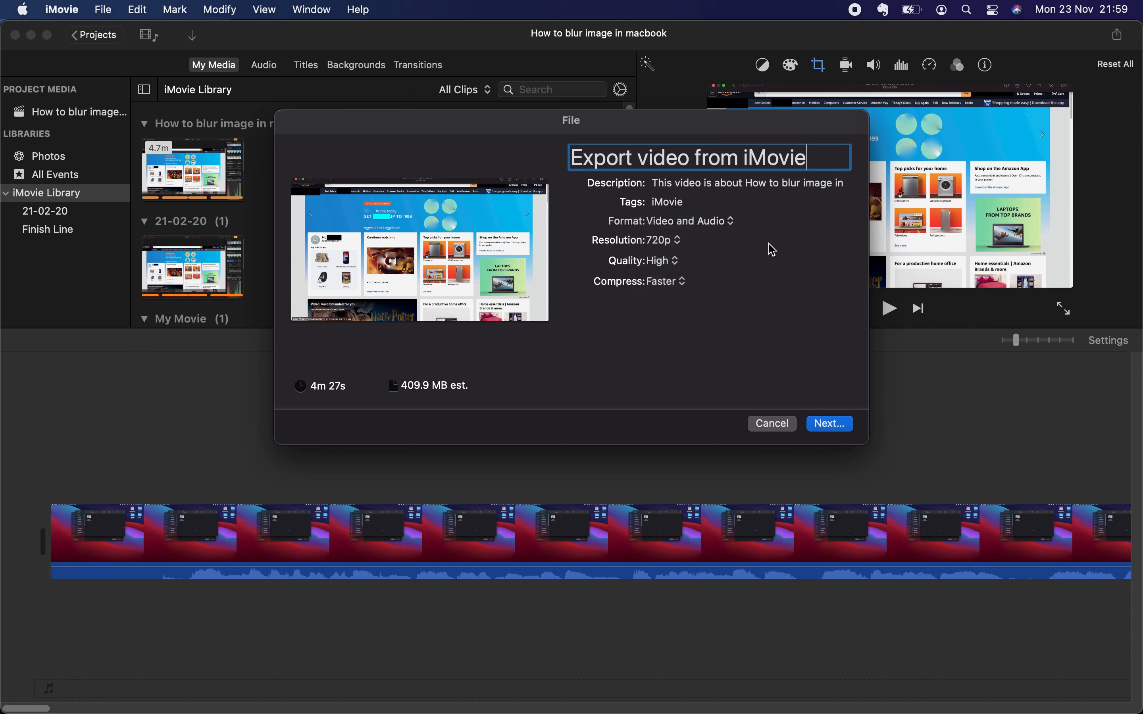
left_click(675, 262)
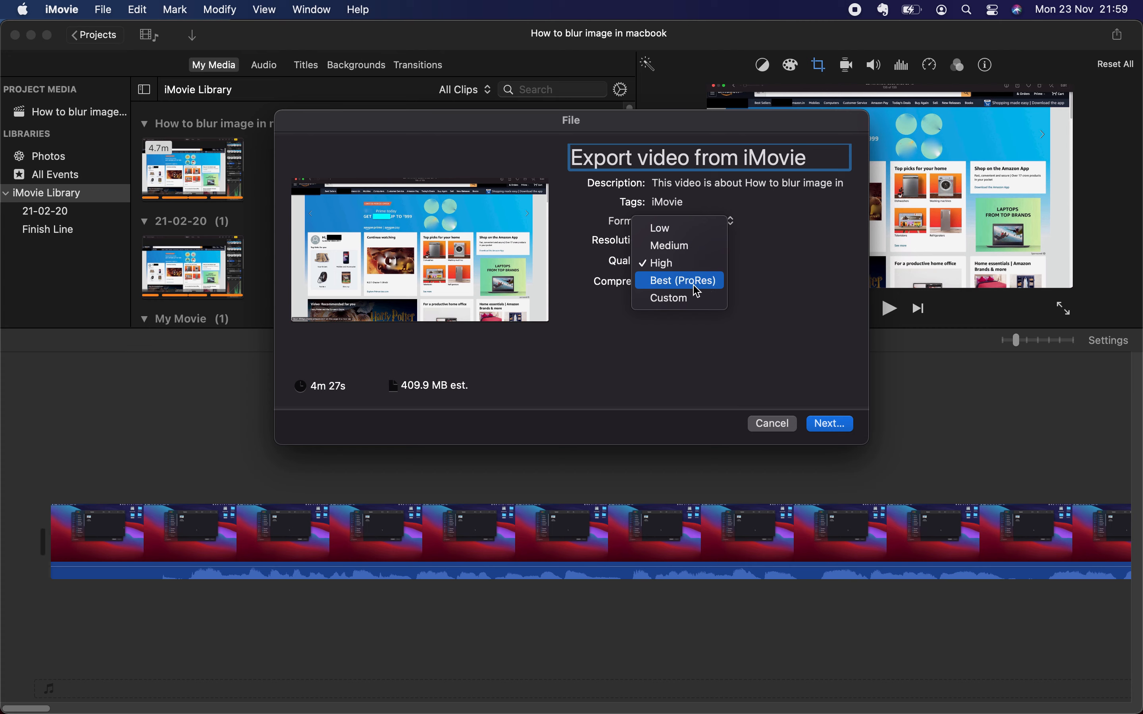
left_click(797, 273)
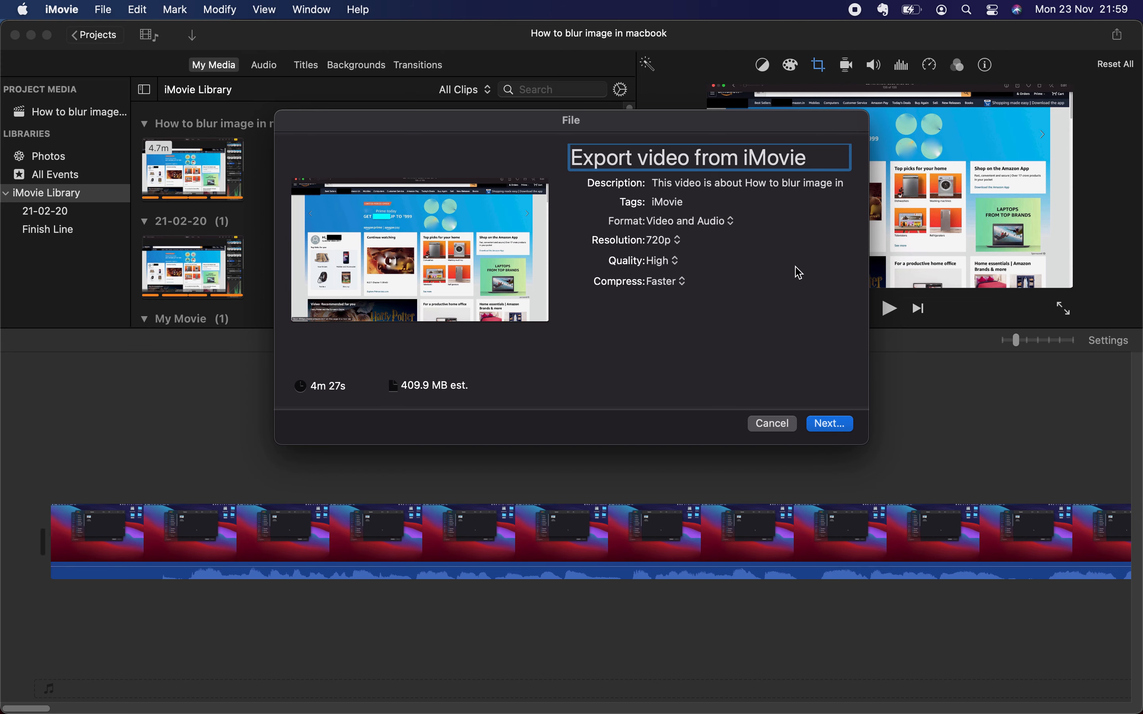
left_click(671, 284)
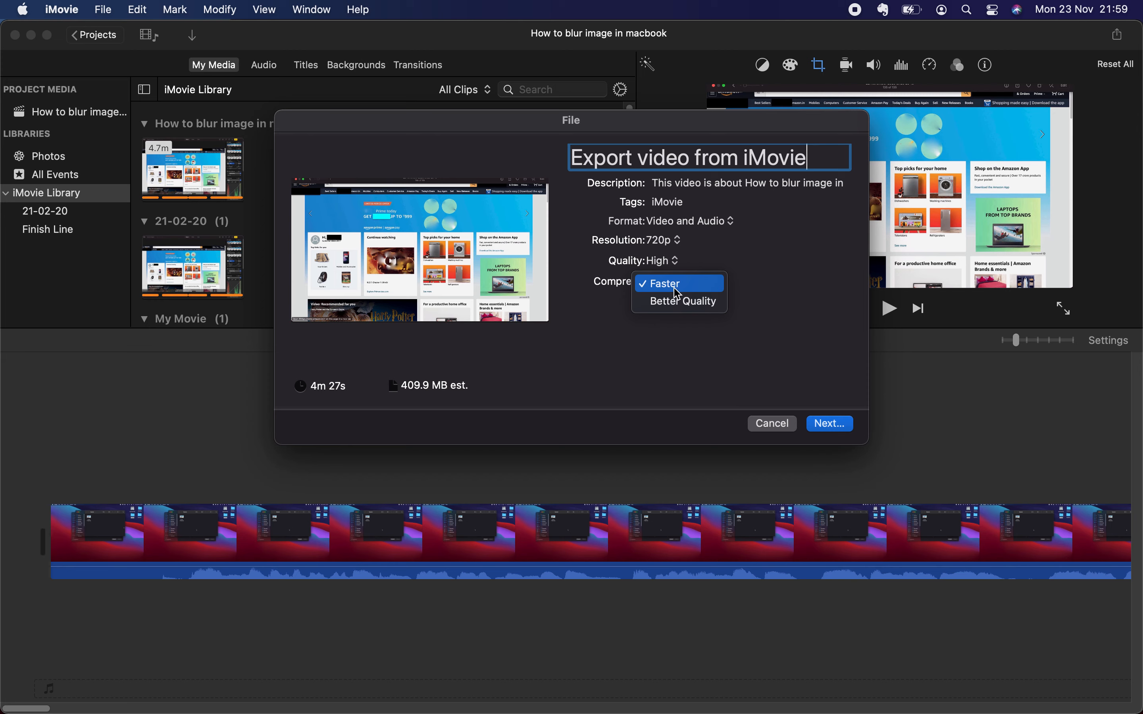
left_click(676, 285)
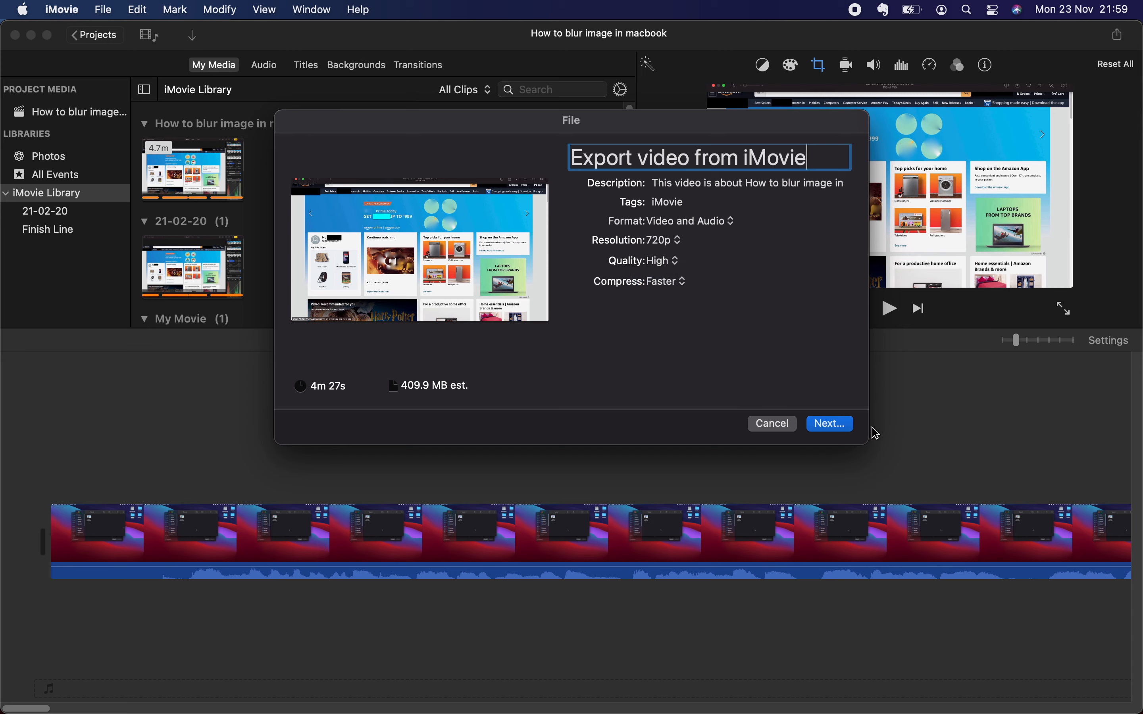
Step: Save the export as "Export video from iMovie" in the Technical Protocol folder
left_click(829, 424)
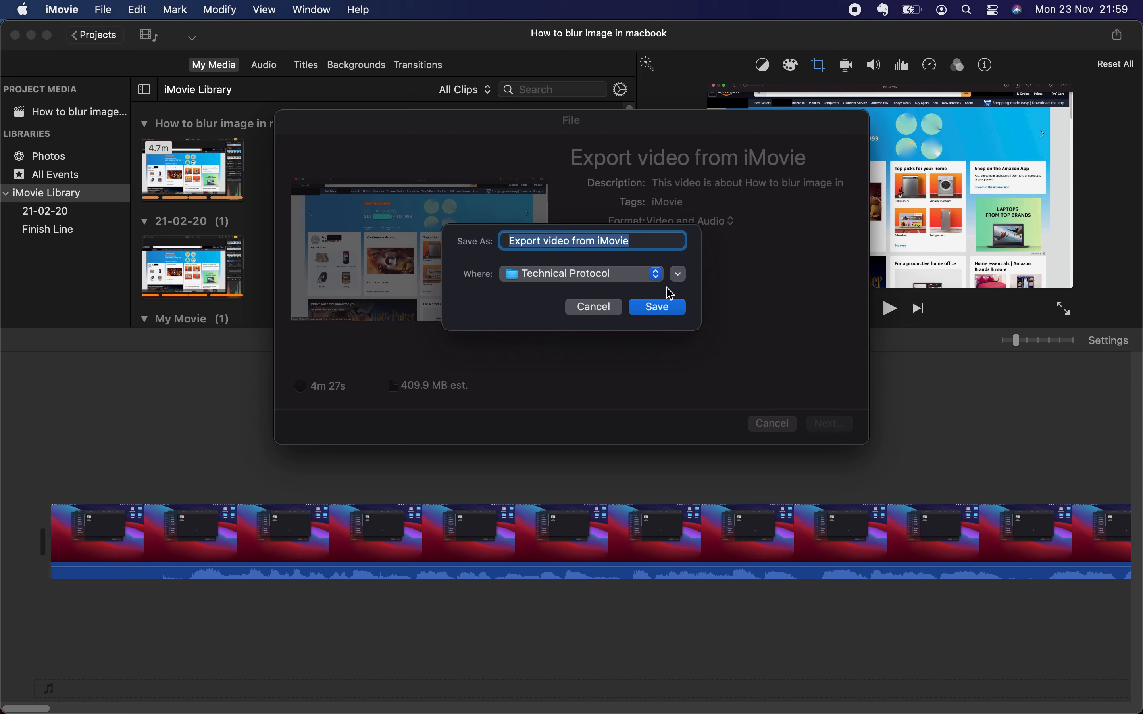
left_click(663, 310)
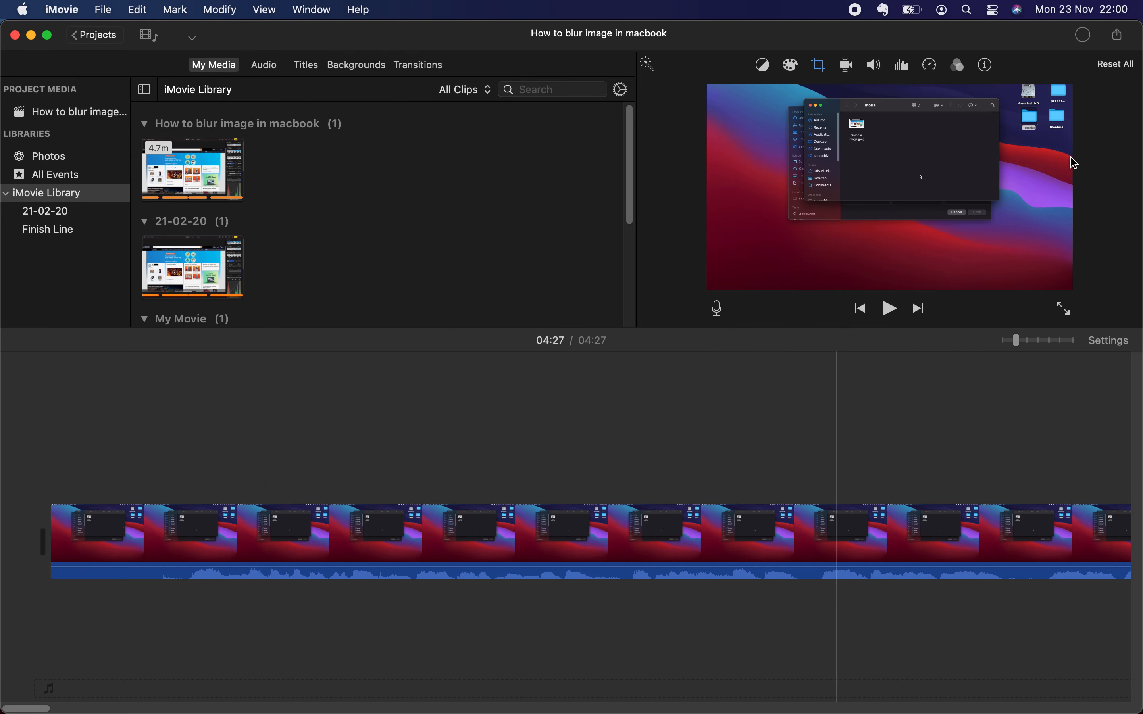
Step: Check the progress of the running file export and cancel it
left_click(1081, 36)
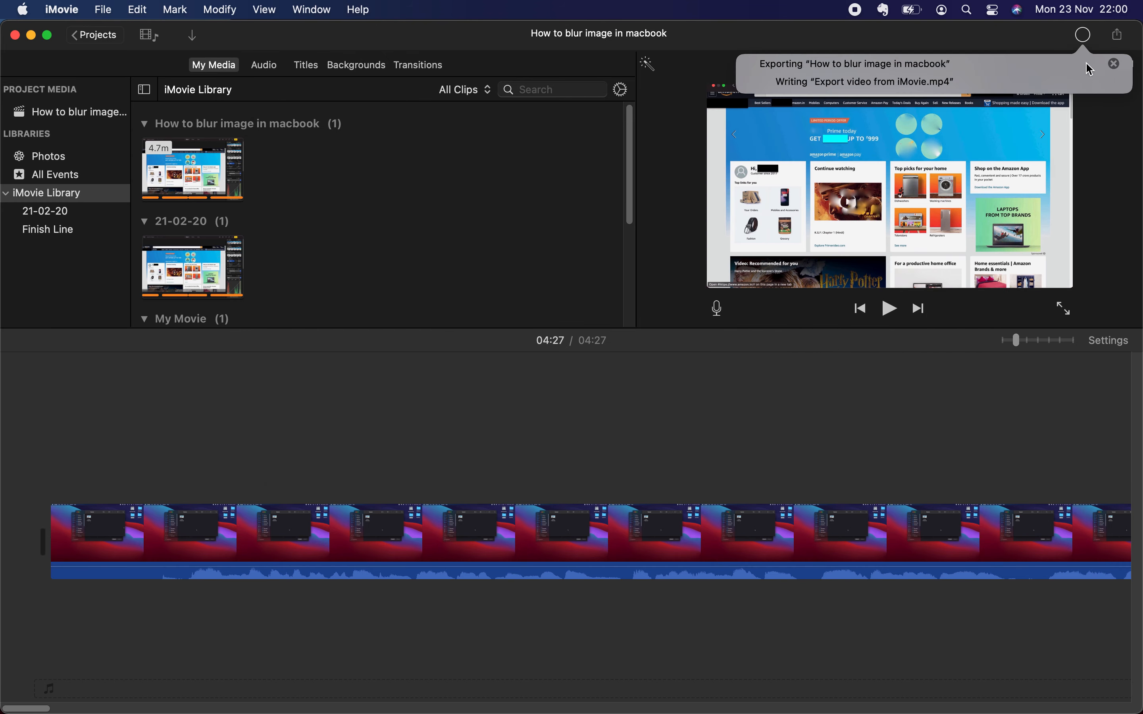
left_click(1114, 63)
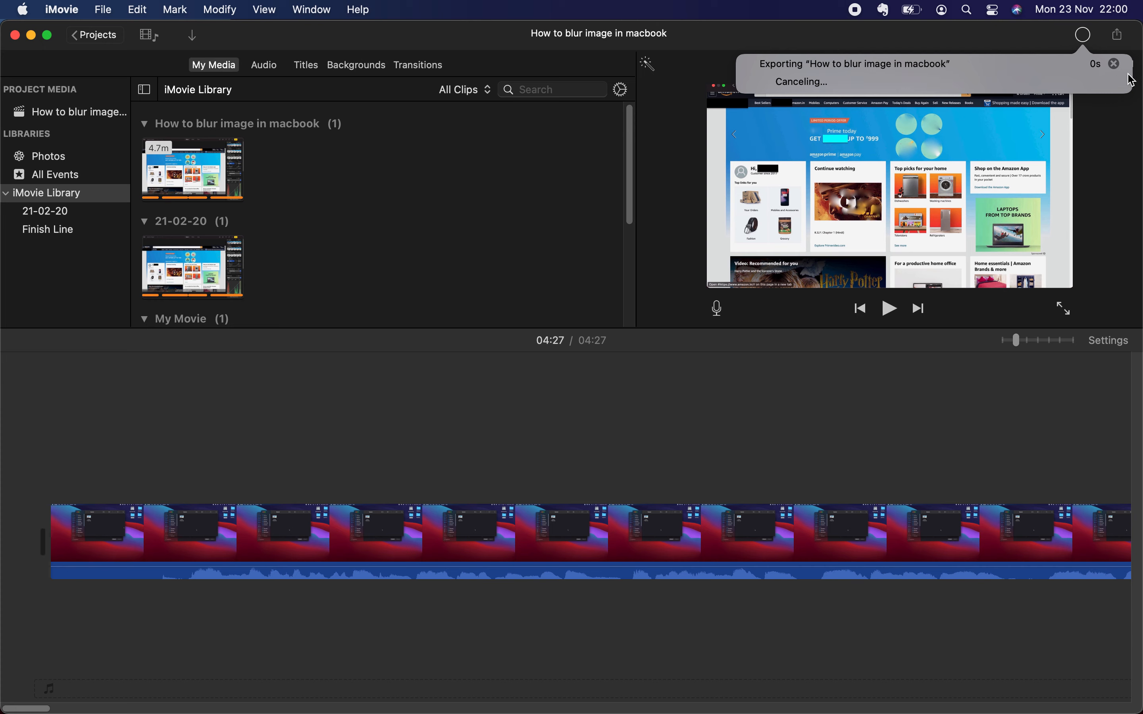
Step: Set up a YouTube share of the project with resolution SD 480p (640 x 360), category Education and privacy Public
left_click(1118, 39)
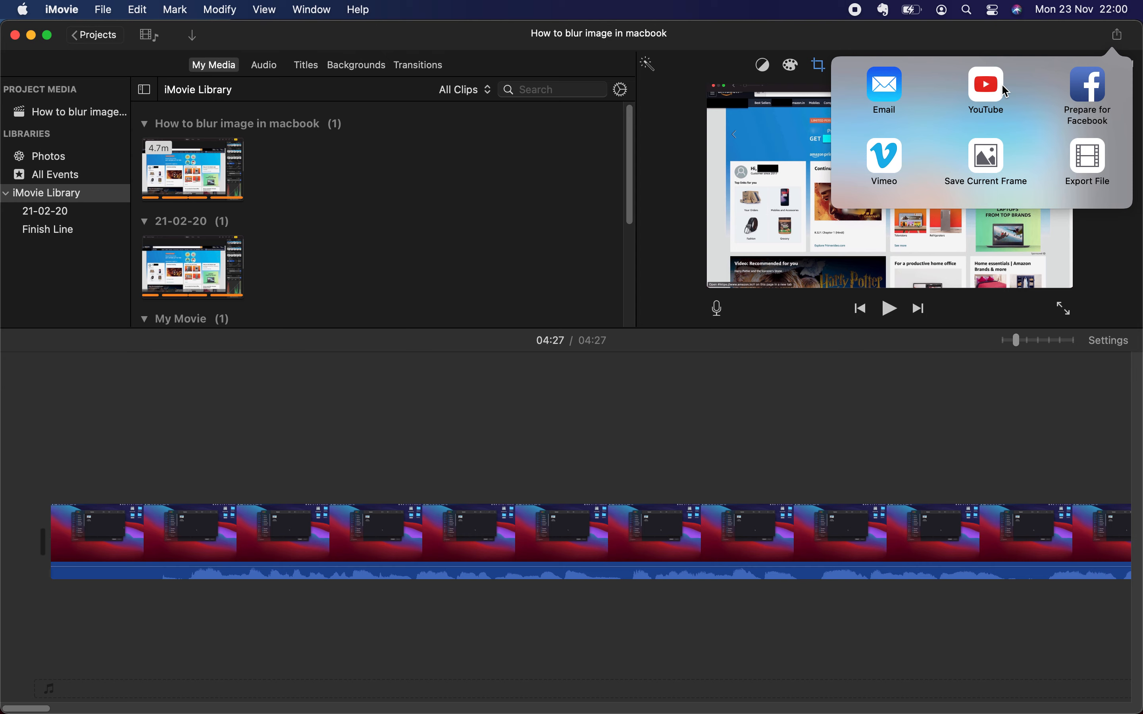
left_click(987, 86)
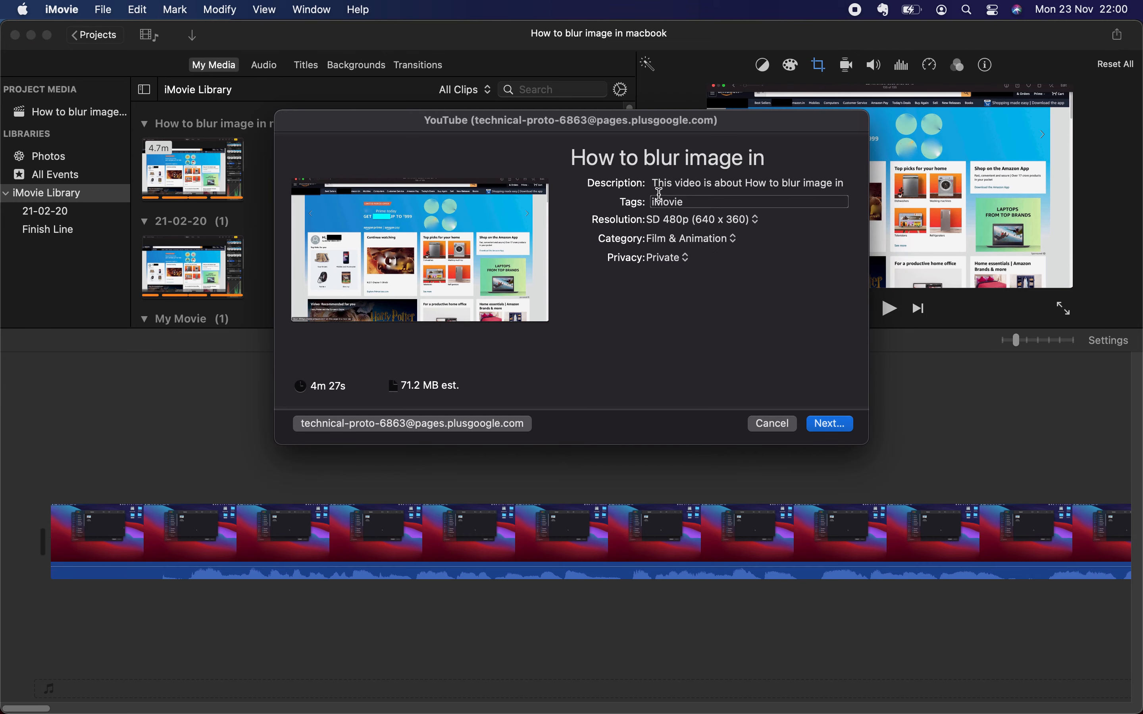
left_click(694, 220)
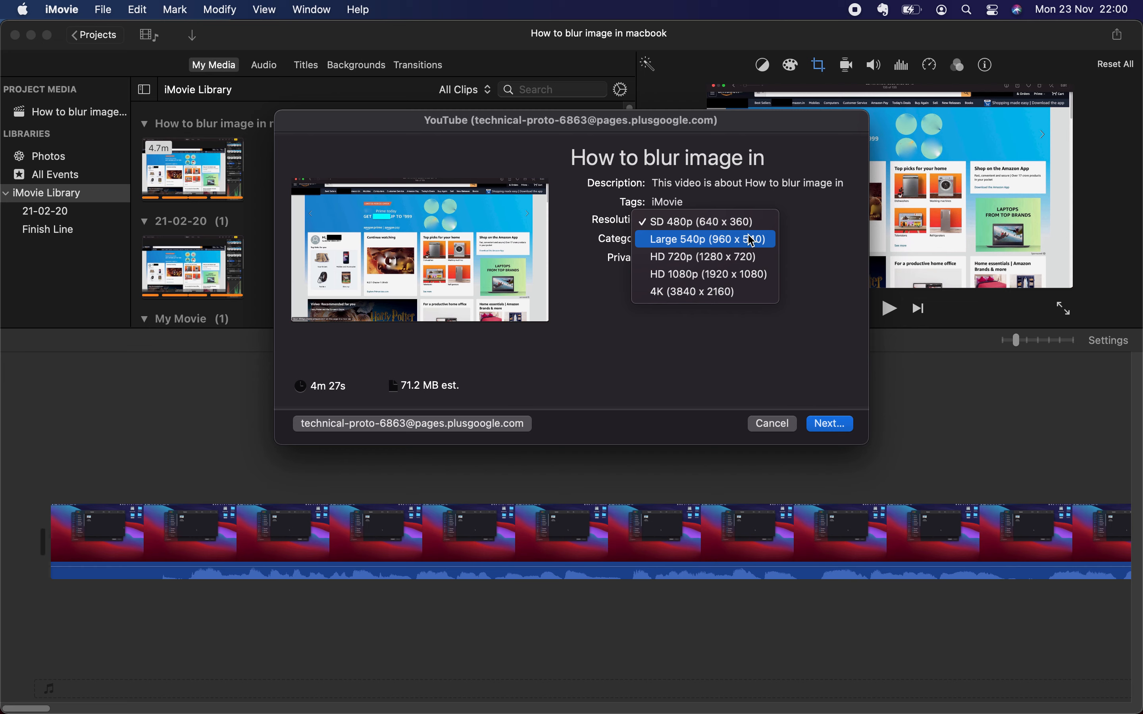
left_click(706, 223)
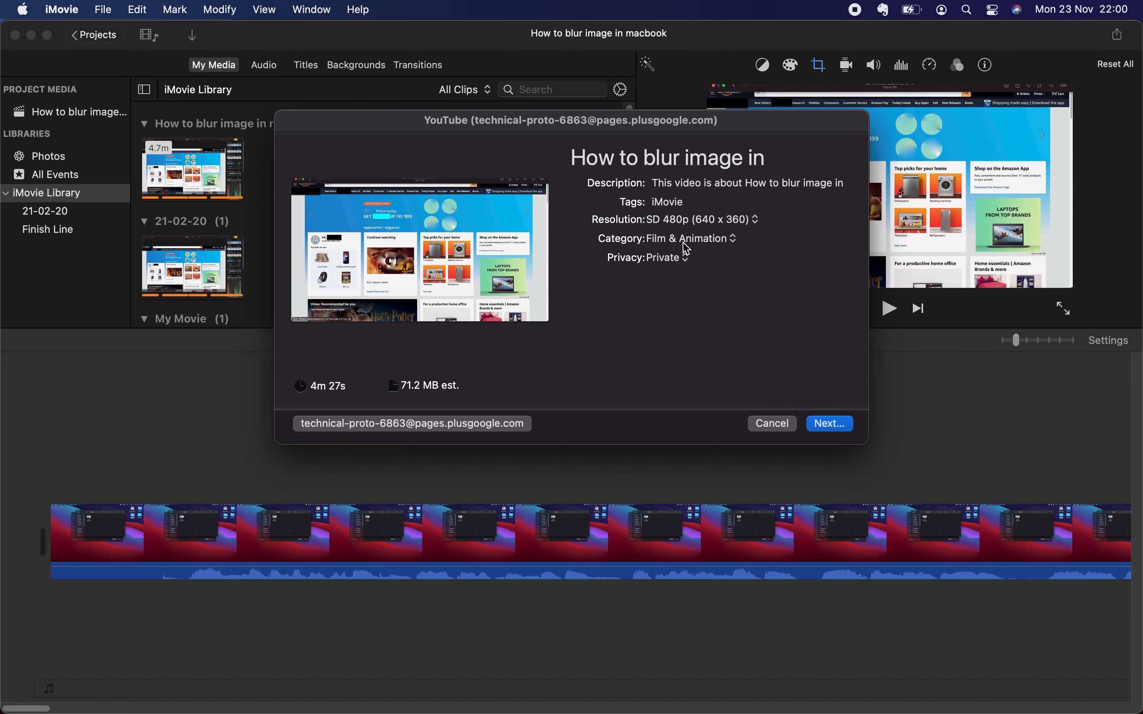
left_click(696, 243)
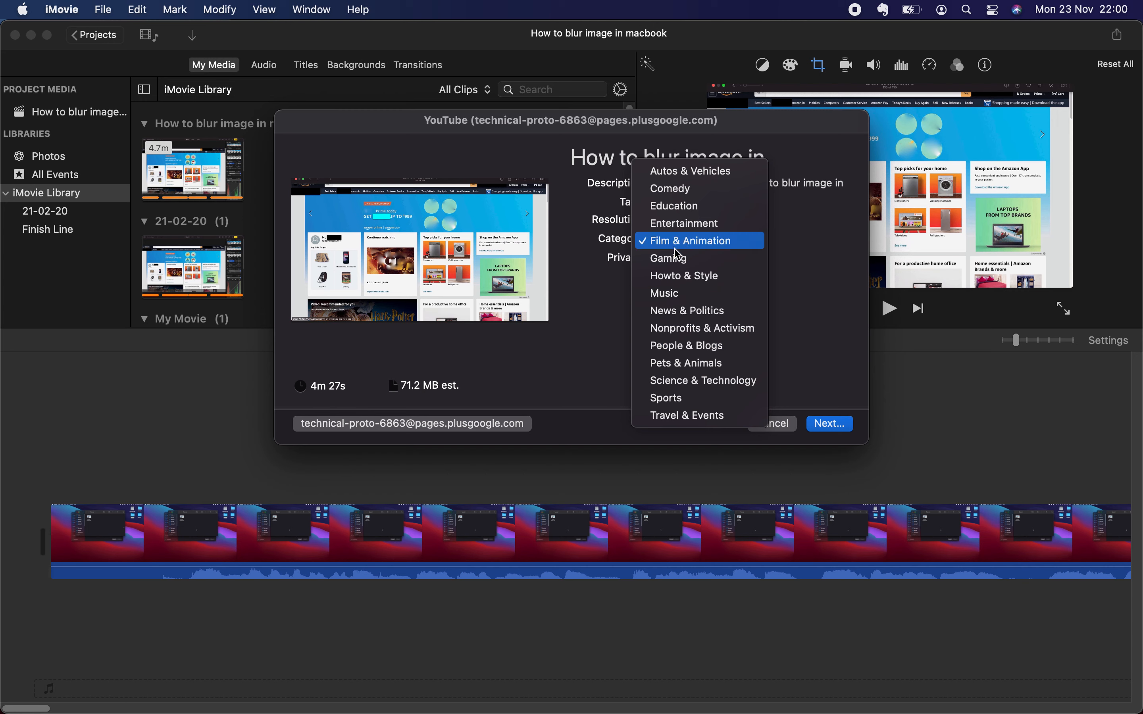
left_click(676, 206)
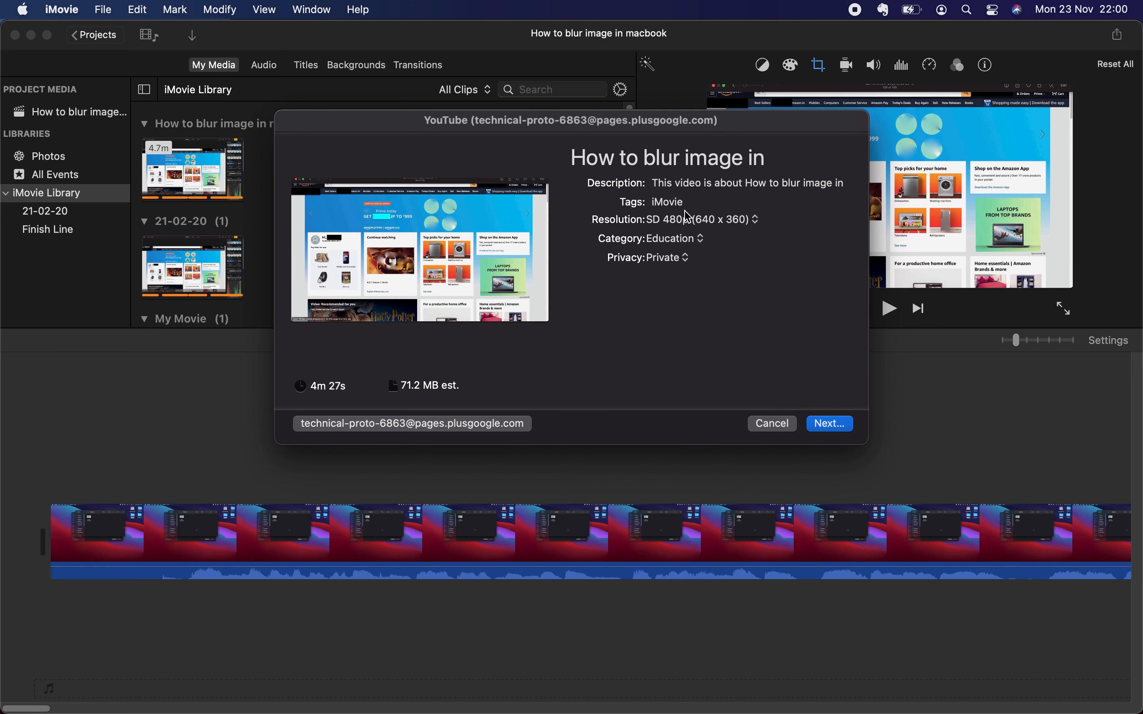
left_click(681, 263)
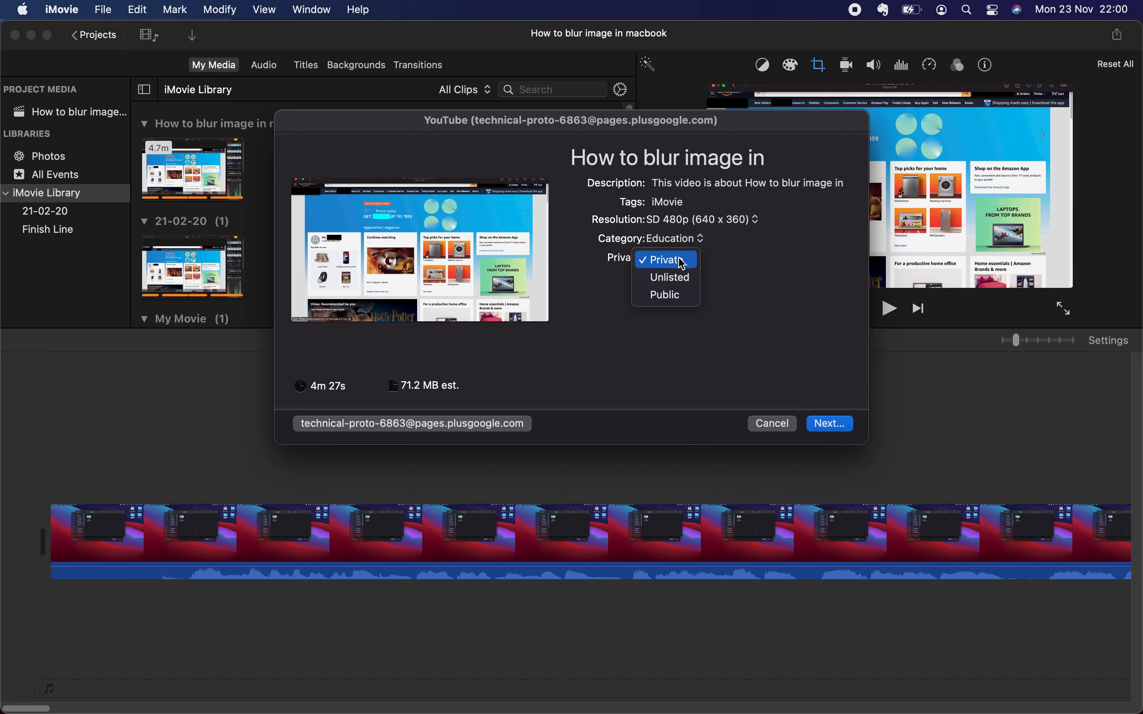
left_click(671, 293)
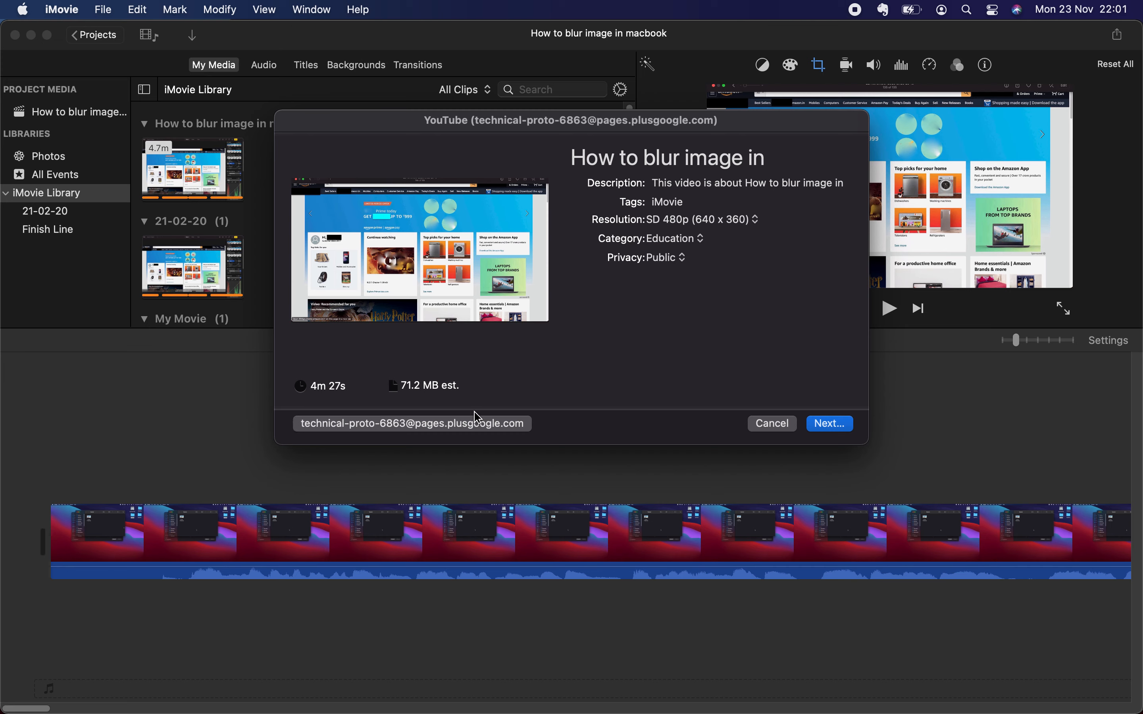
Step: Check the YouTube account sign-in without changing the account, and publish the video under the YouTube terms of service
left_click(373, 426)
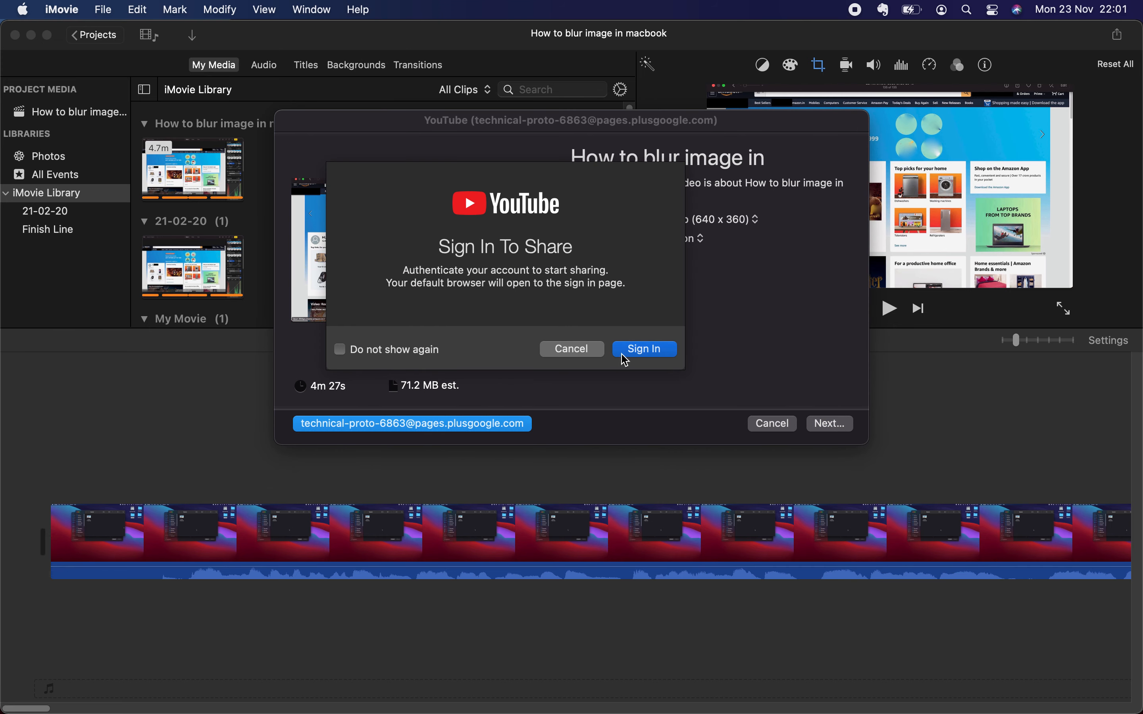
left_click(571, 349)
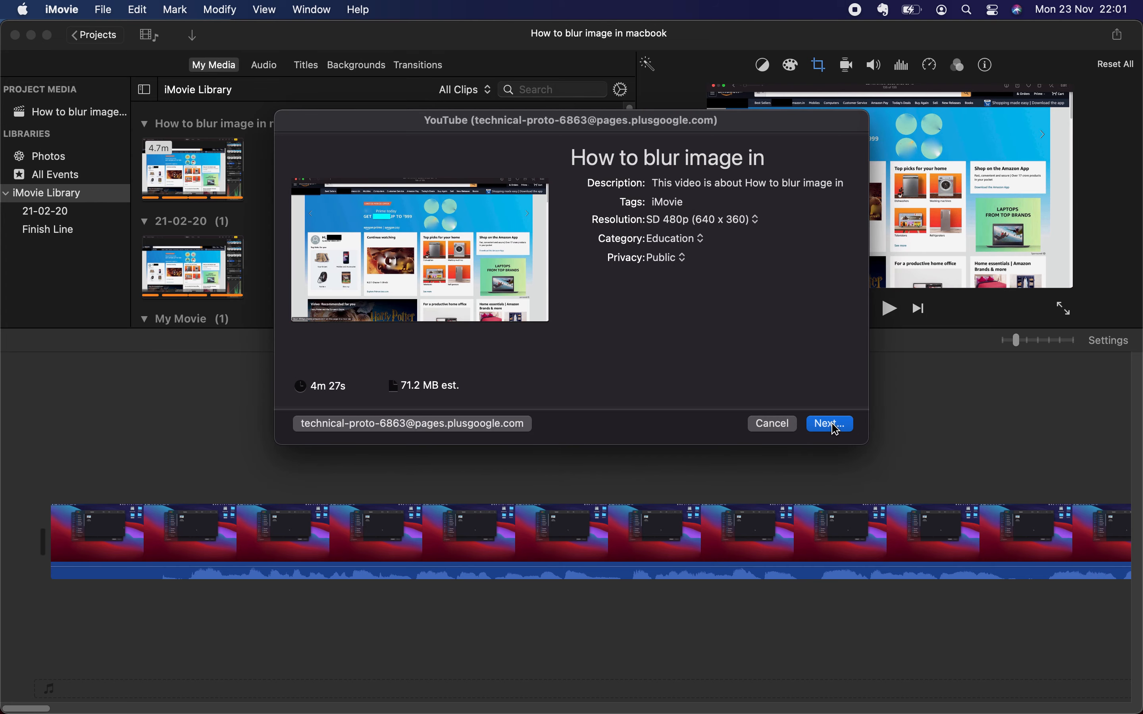
left_click(831, 424)
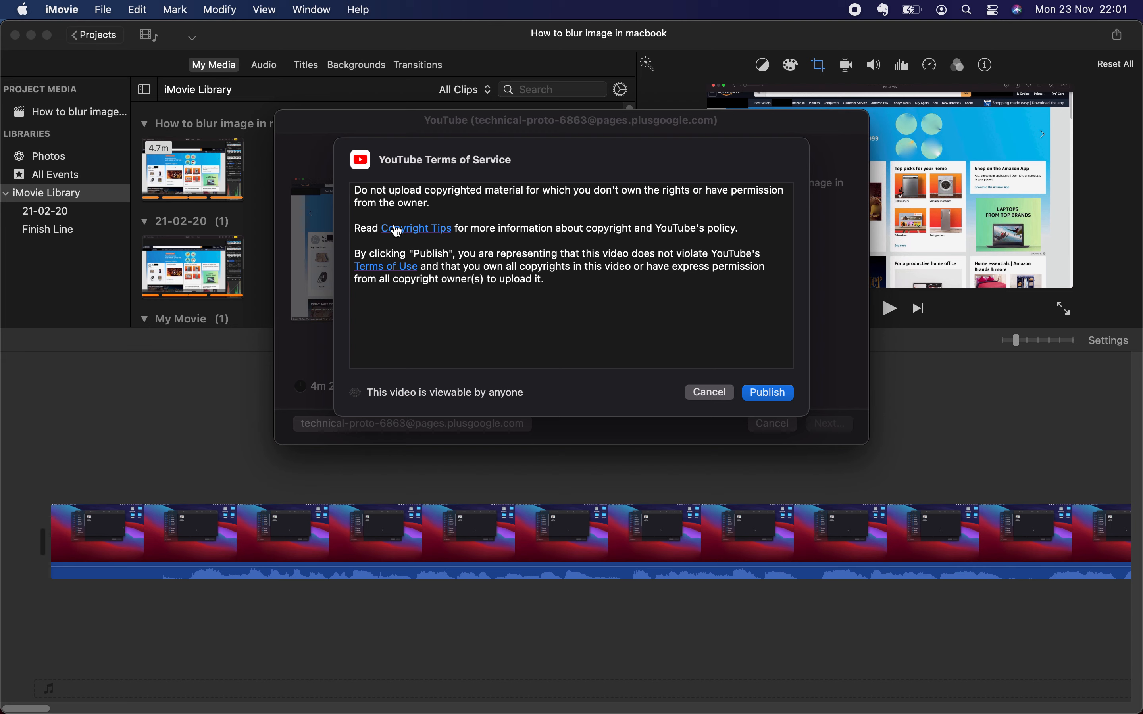
left_click(768, 392)
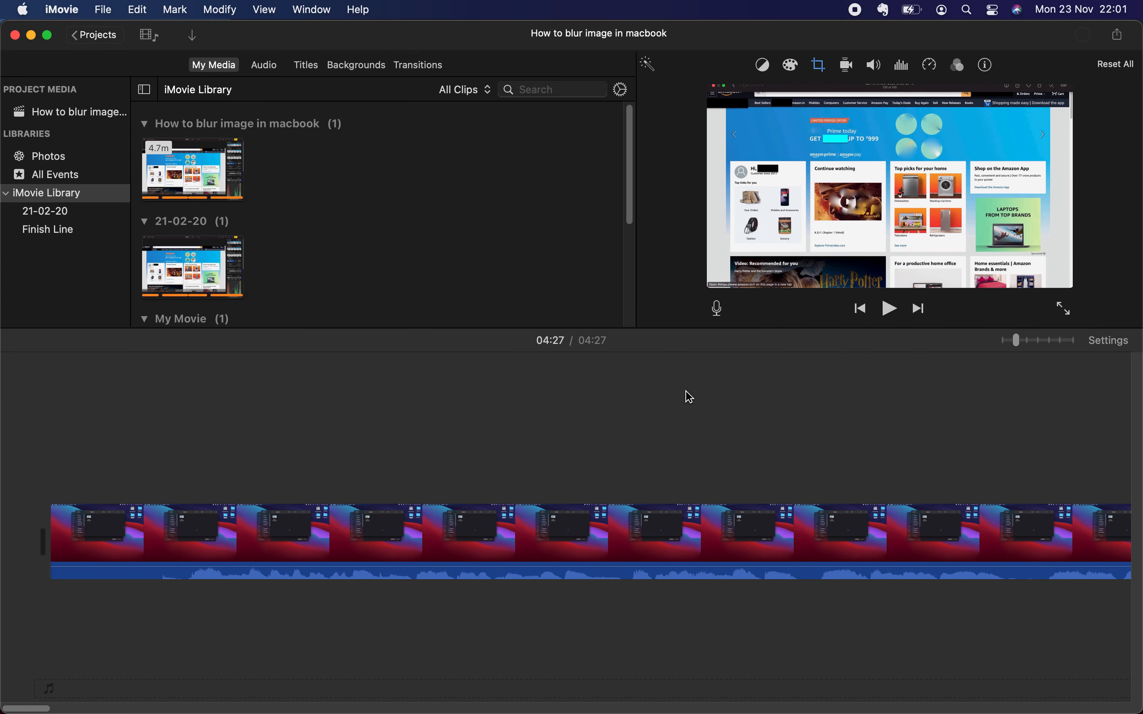
Step: Cancel the running YouTube publishing task
left_click(1083, 35)
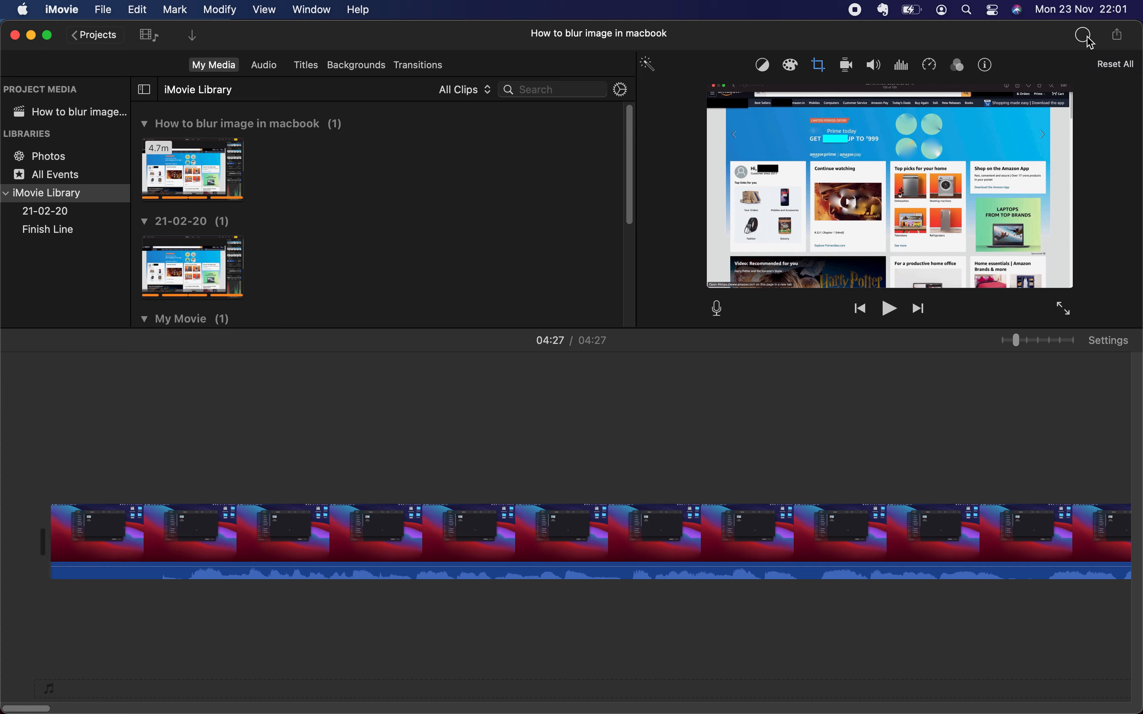
left_click(1115, 66)
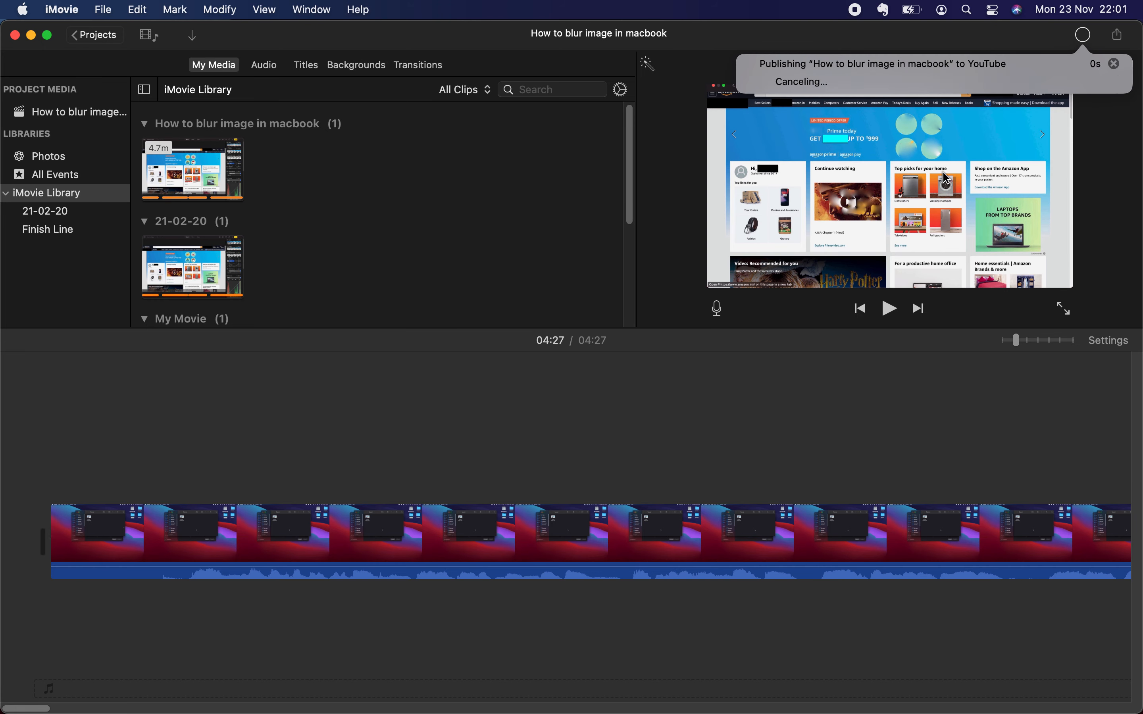